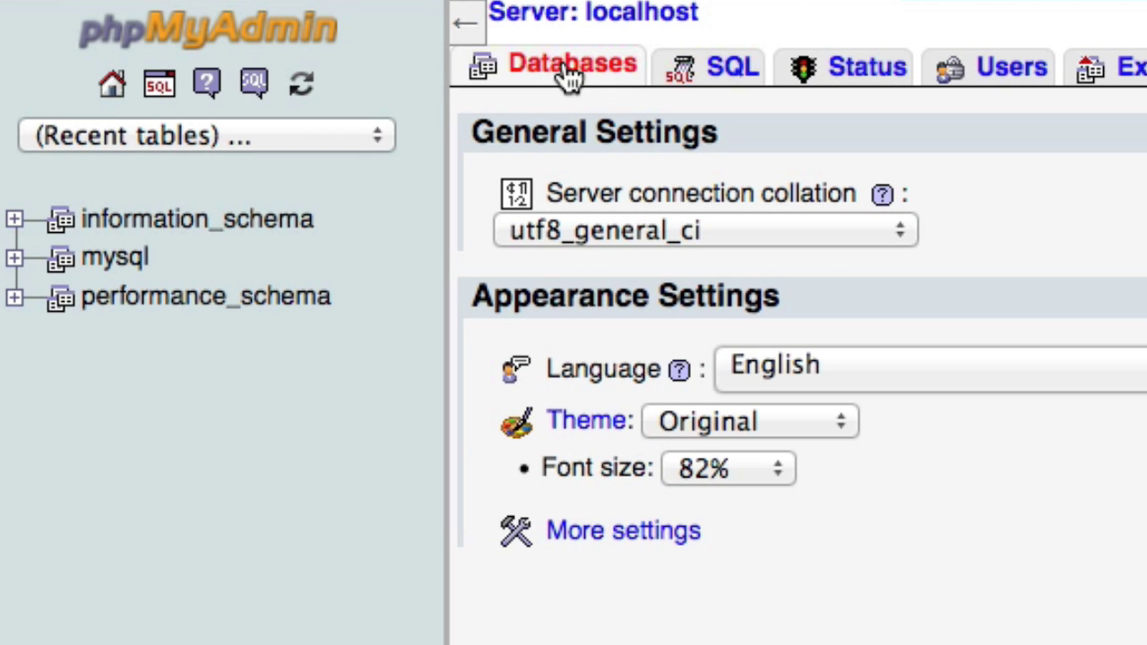
Create a new database named learningWordPress from phpMyAdmin's Databases tab.
click(582, 77)
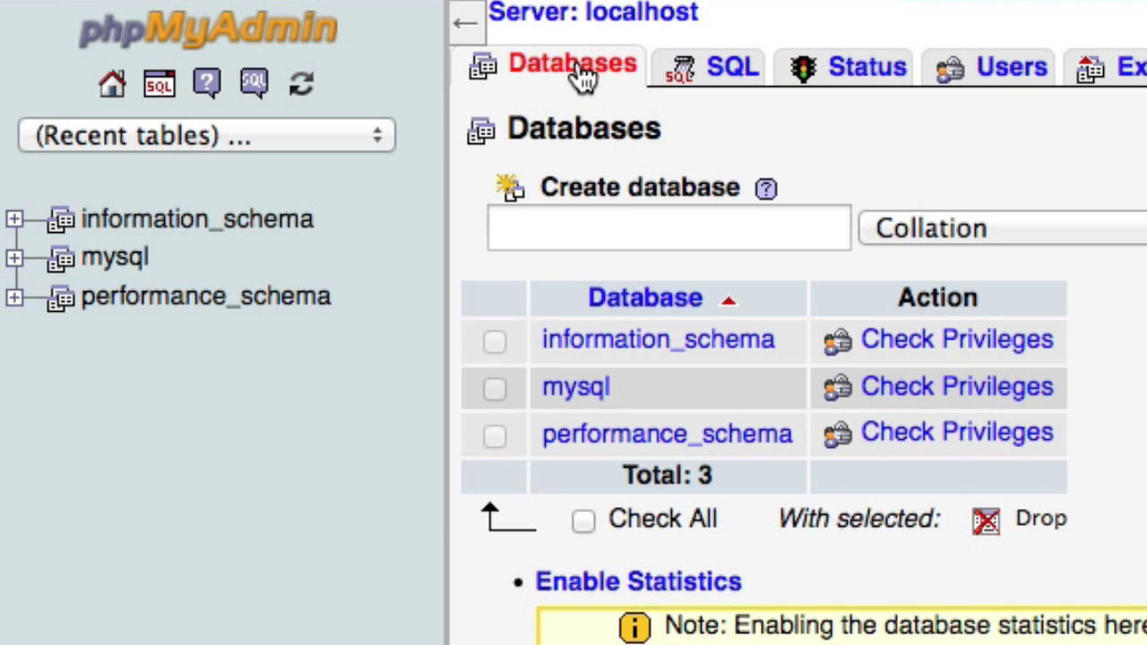
click(618, 223)
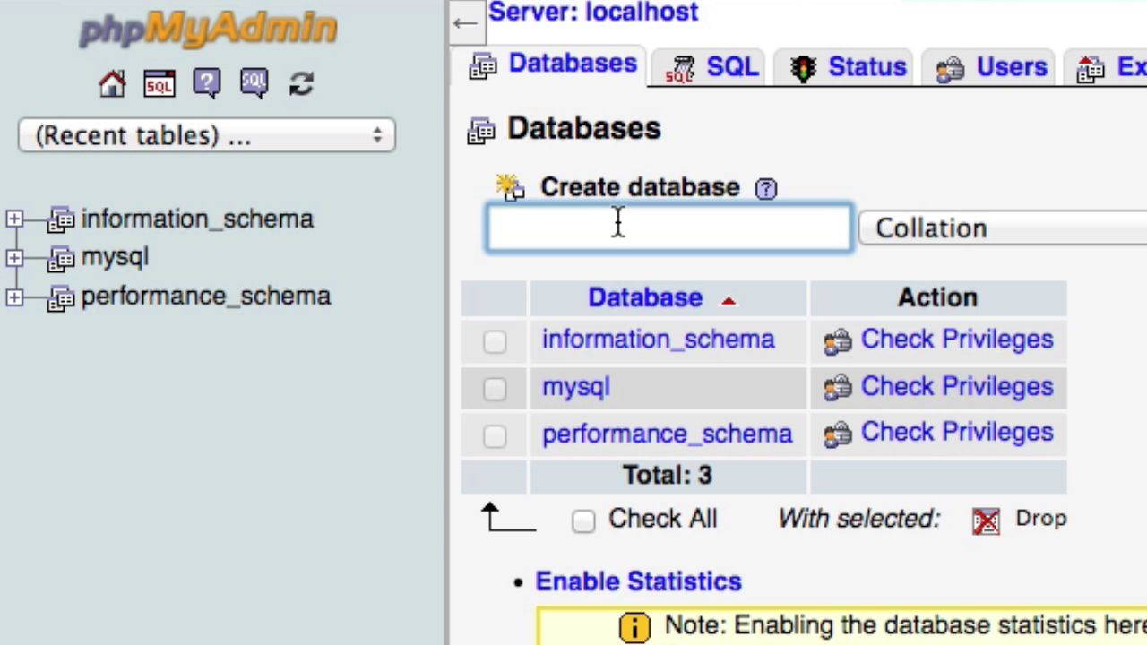
text(learnin)
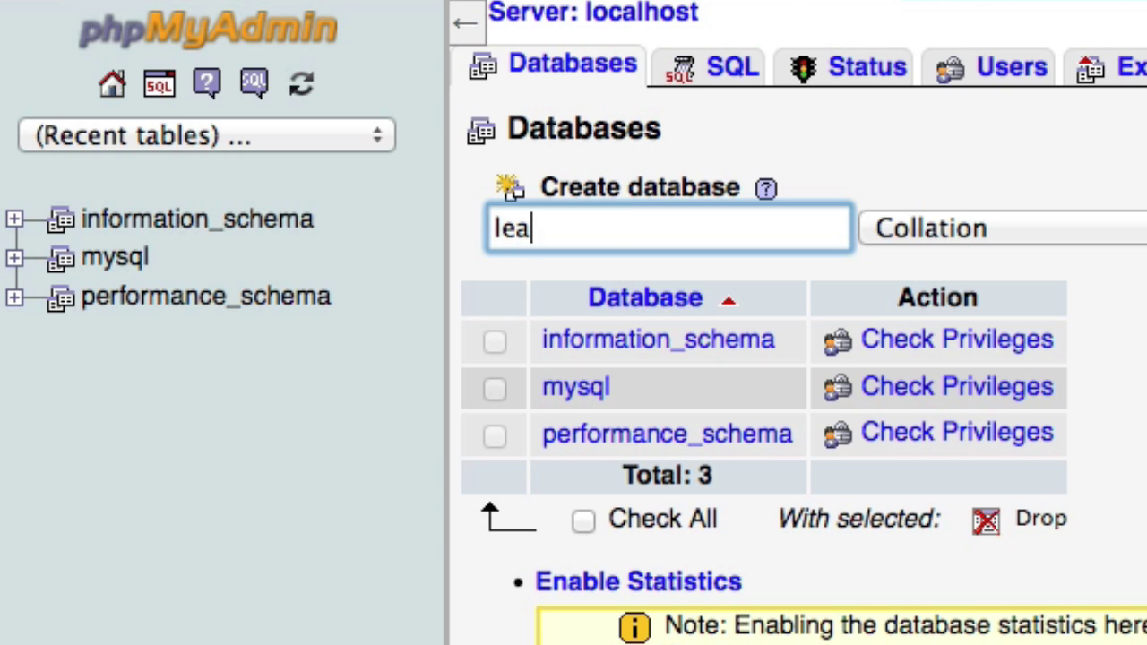
text(gWordPress)
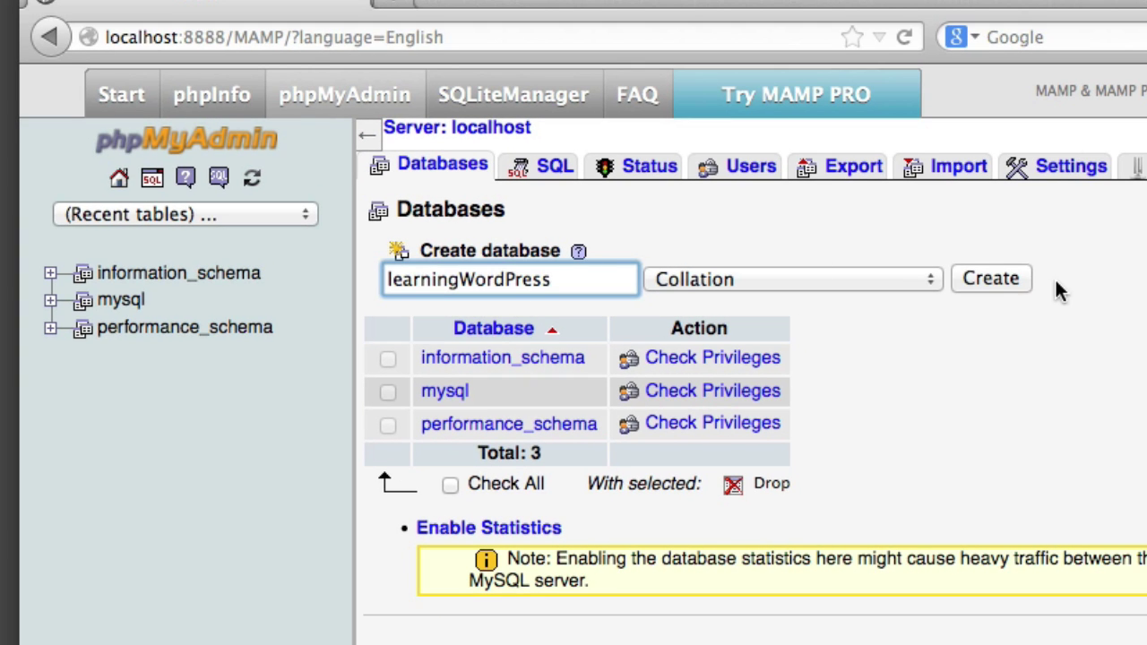
click(1020, 277)
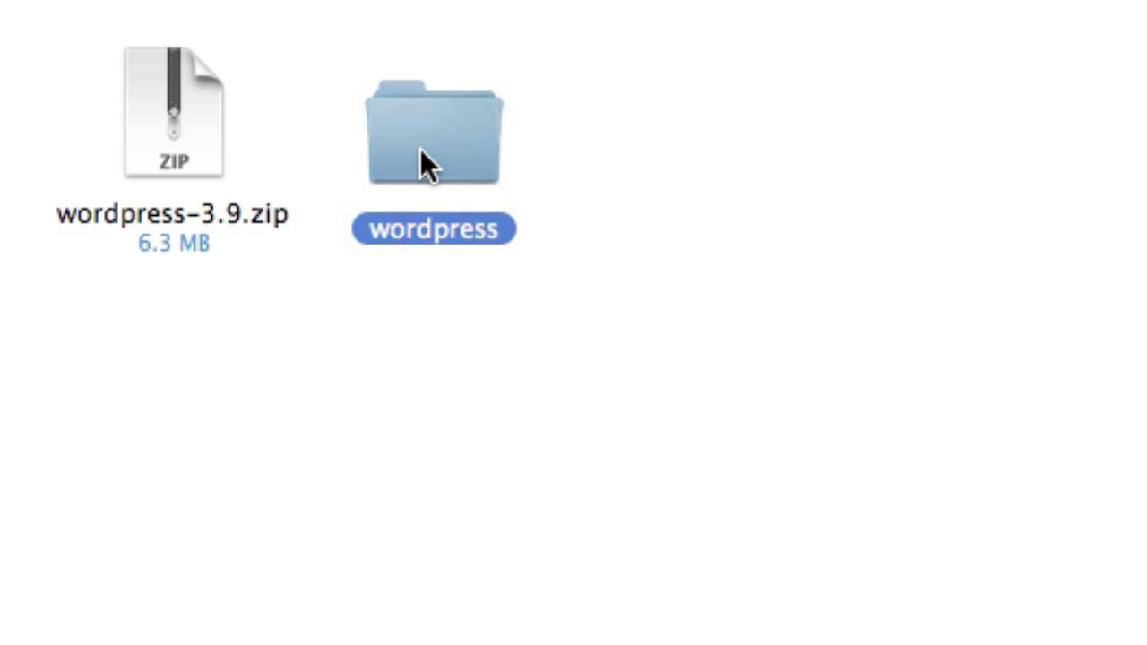
Move the extracted wordpress folder into MAMP's htdocs folder in Finder.
click(444, 323)
click(409, 120)
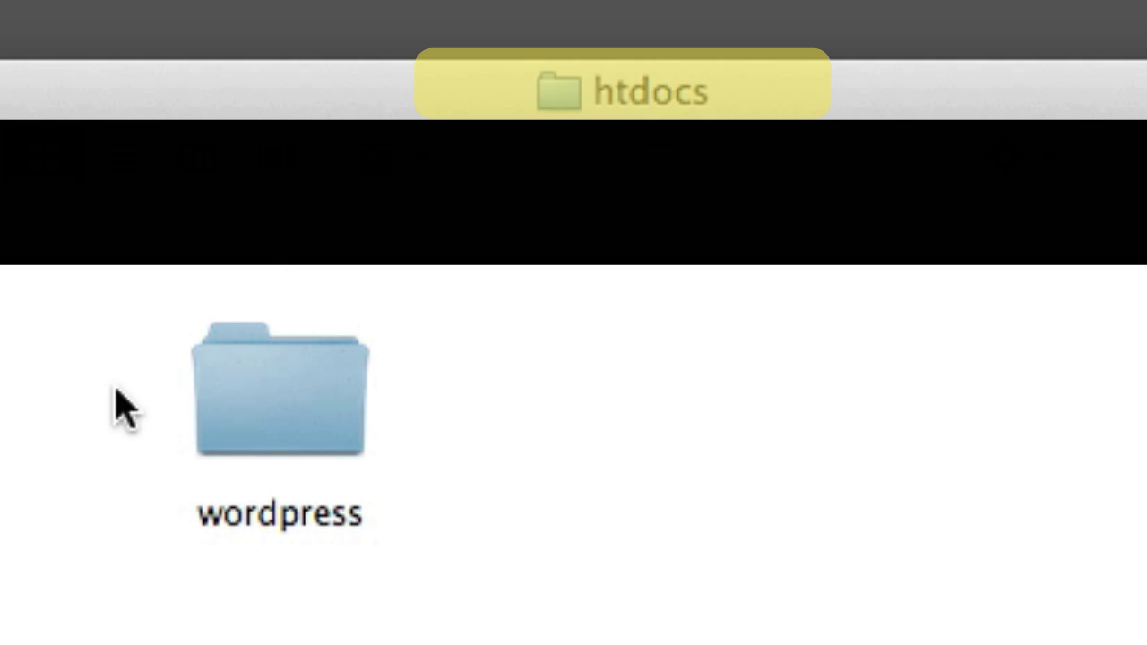
click(248, 380)
click(704, 428)
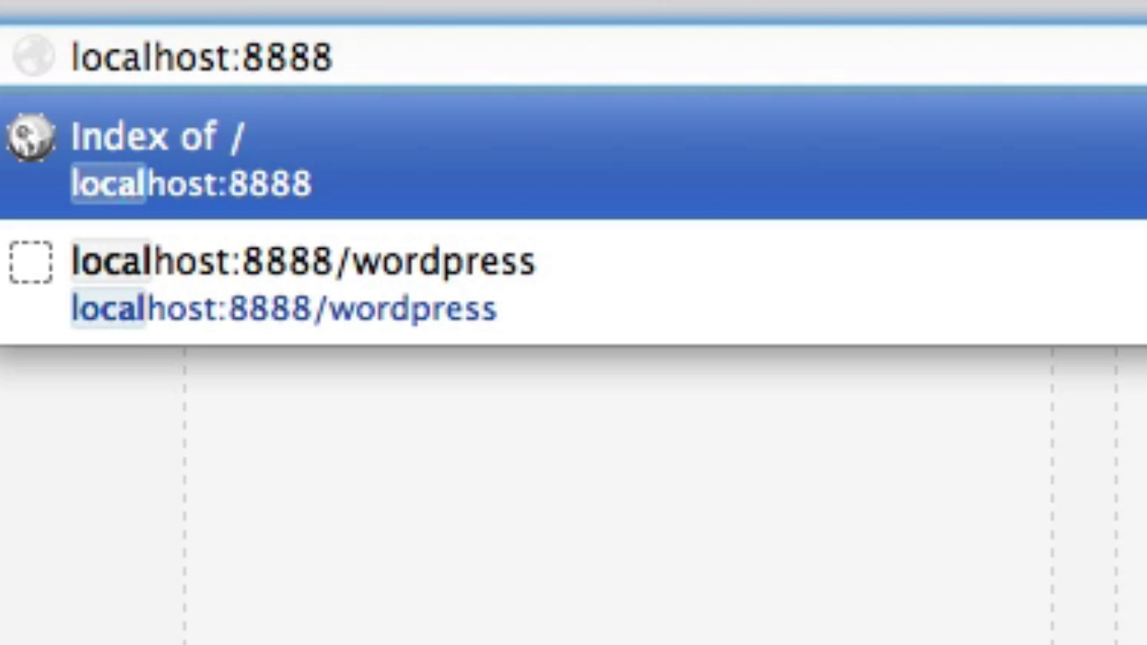
Load localhost:8888 in Firefox to show the Index of / listing with wordpress/.
key(Return)
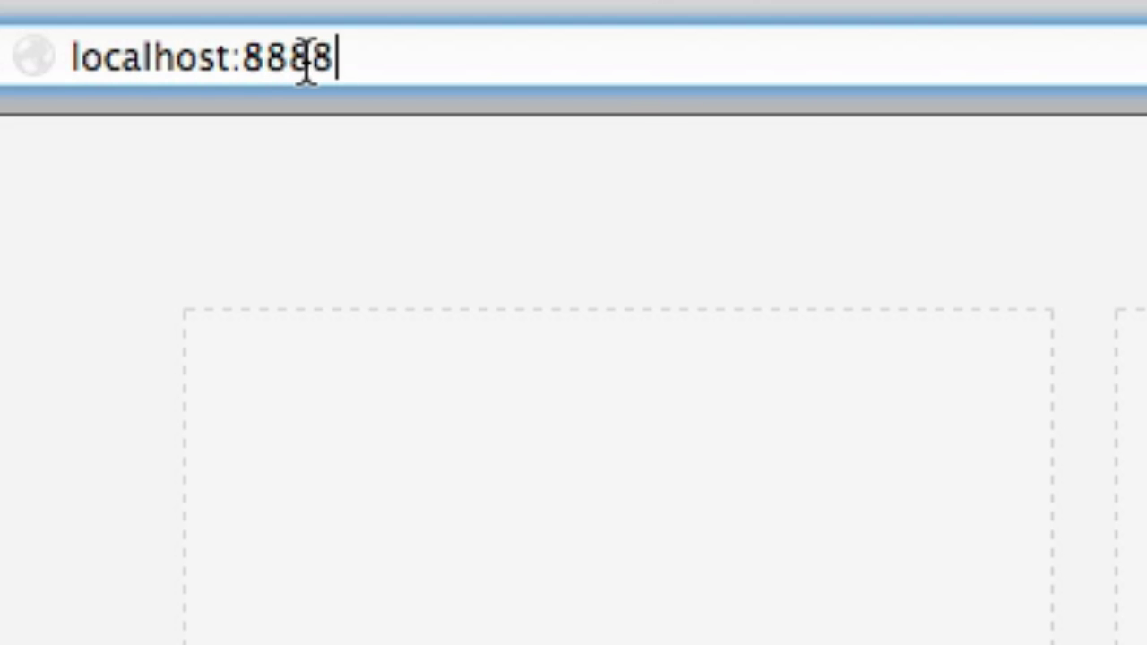
drag(238, 56, 512, 116)
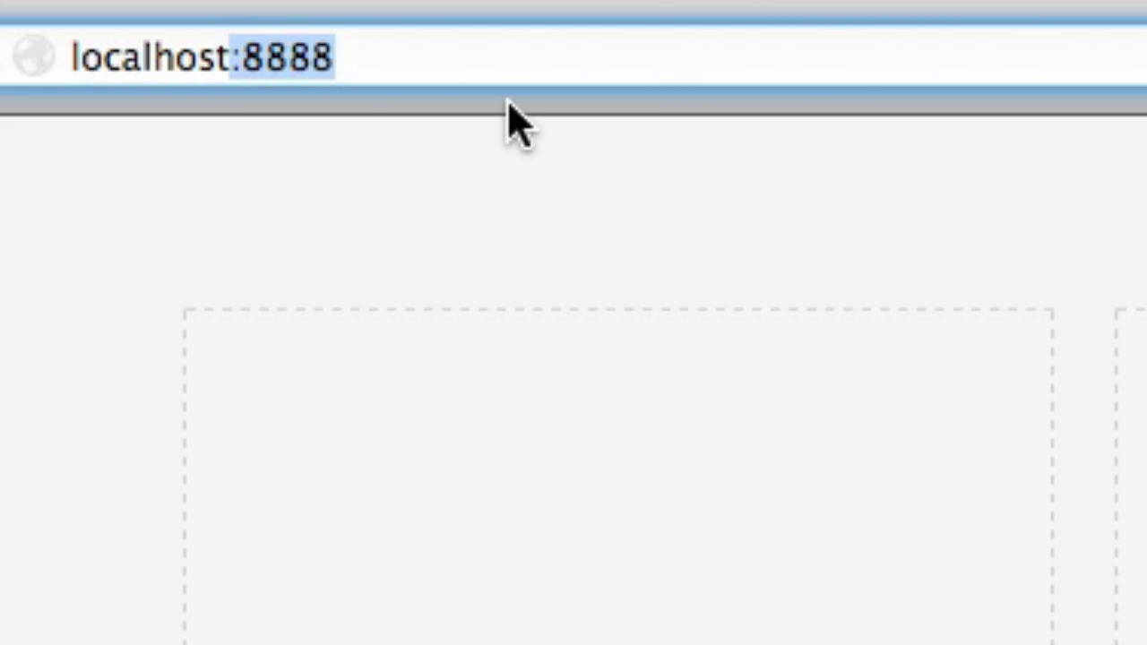
key(BackSpace)
key(BackSpace)
key(Escape)
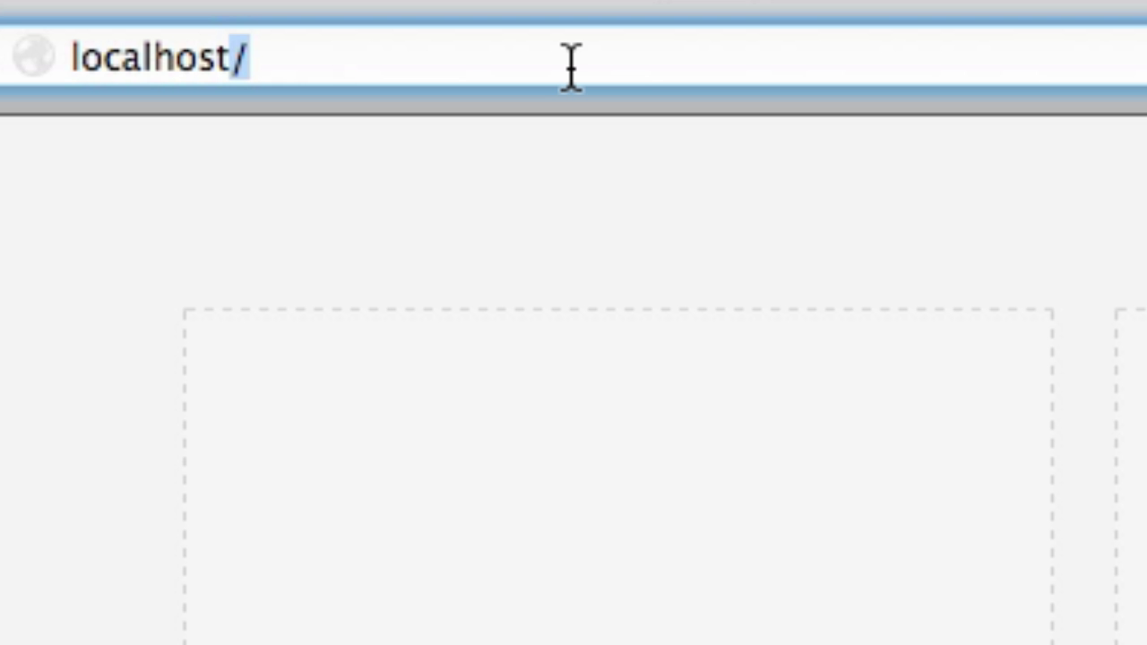
key(Right)
key(BackSpace)
text(:)
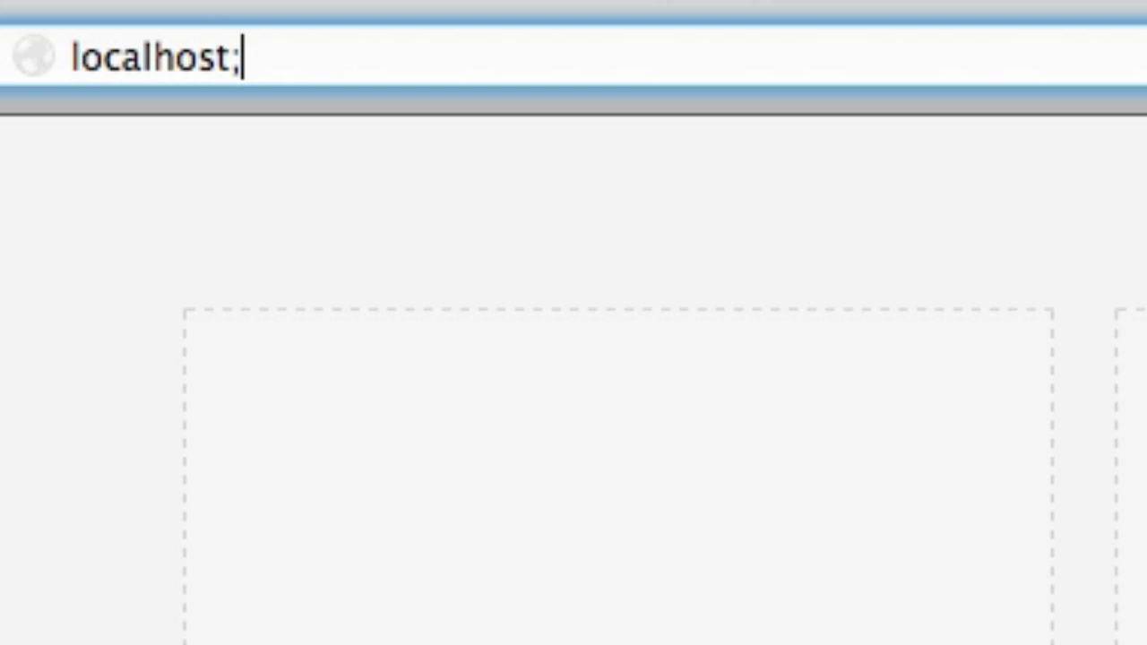
key(BackSpace)
text(:8888)
key(Return)
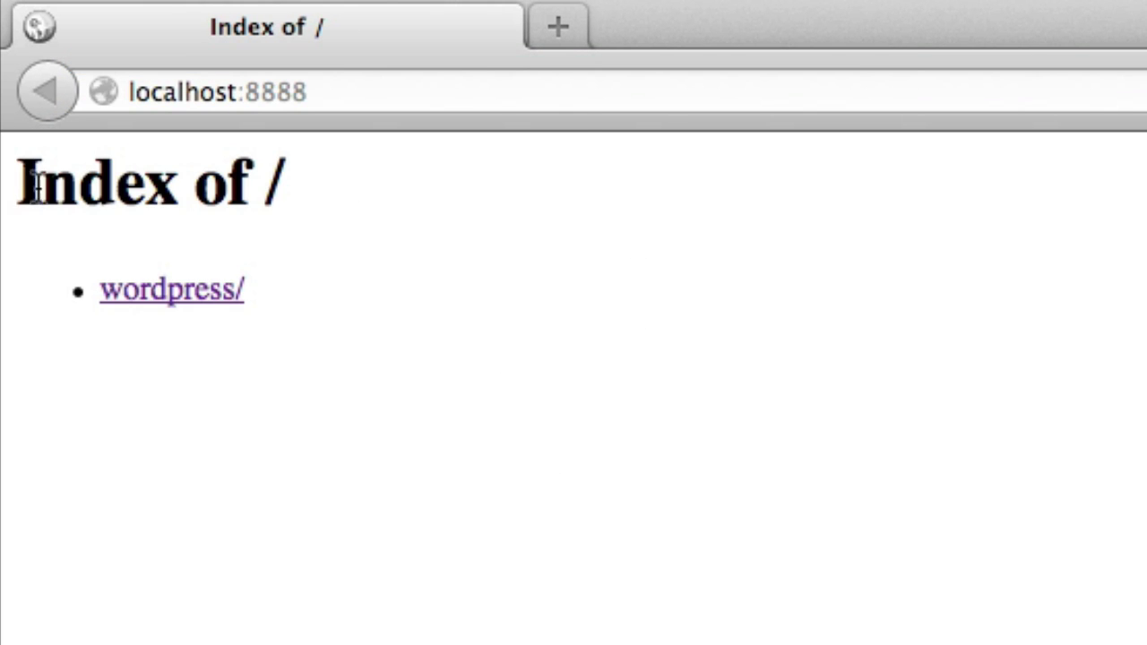
Create a new folder named test1 in htdocs.
drag(26, 179, 351, 179)
click(351, 180)
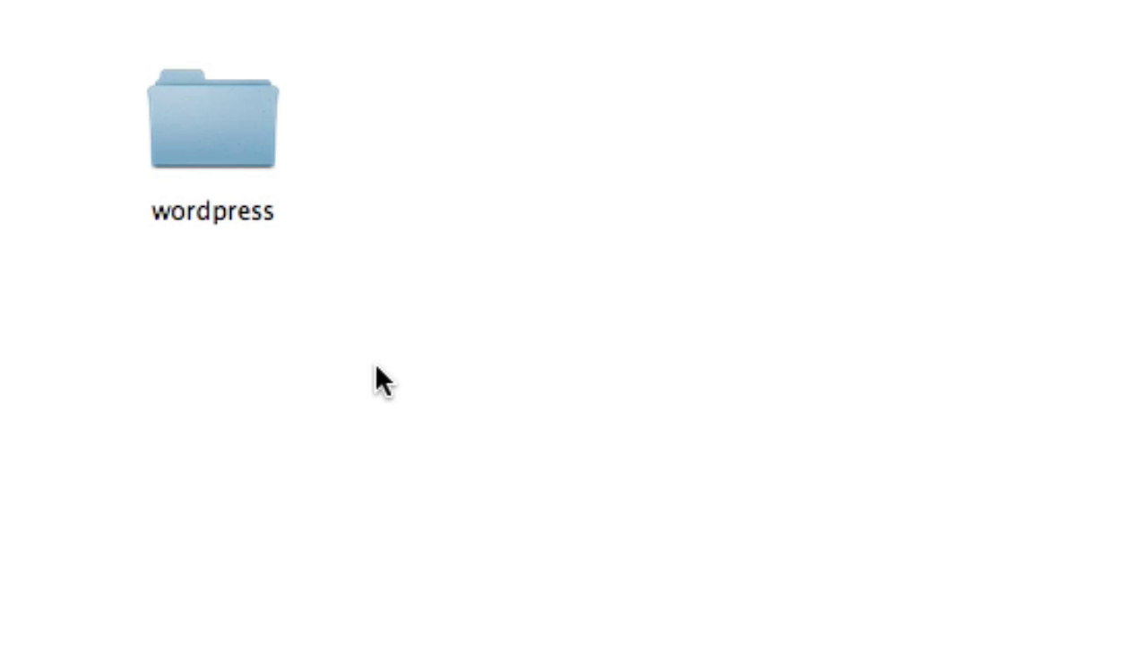
right_click(571, 200)
click(578, 203)
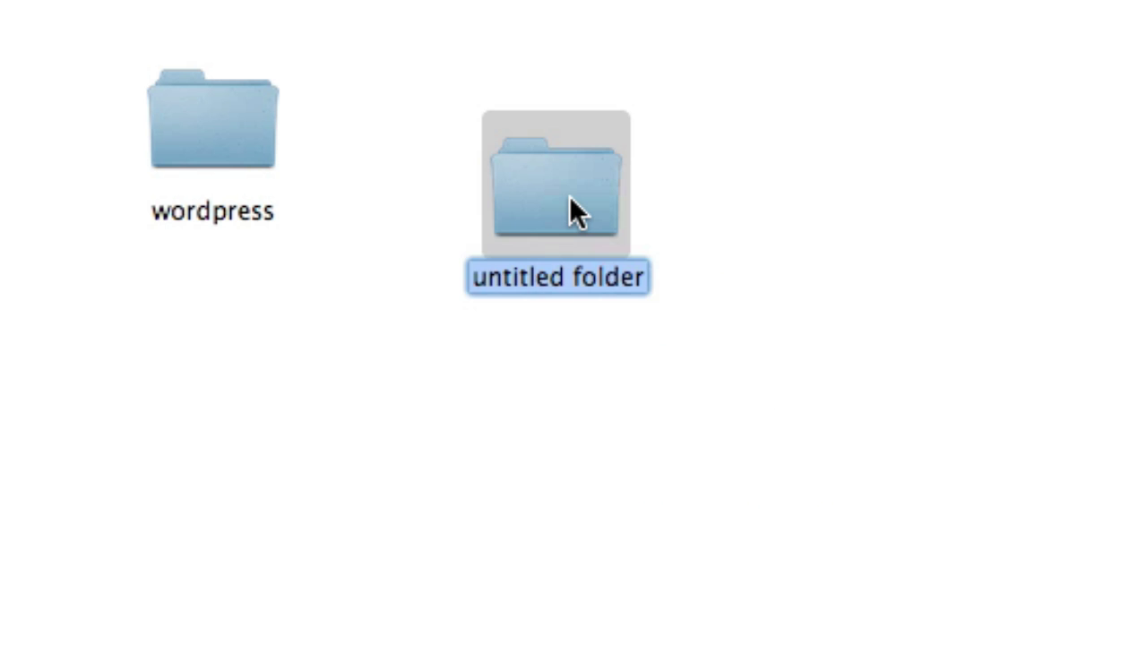
key(BackSpace)
text(test1)
key(Return)
Add a second folder test2 and reload localhost:8888 to list test1/, test2/ and wordpress/.
right_click(983, 179)
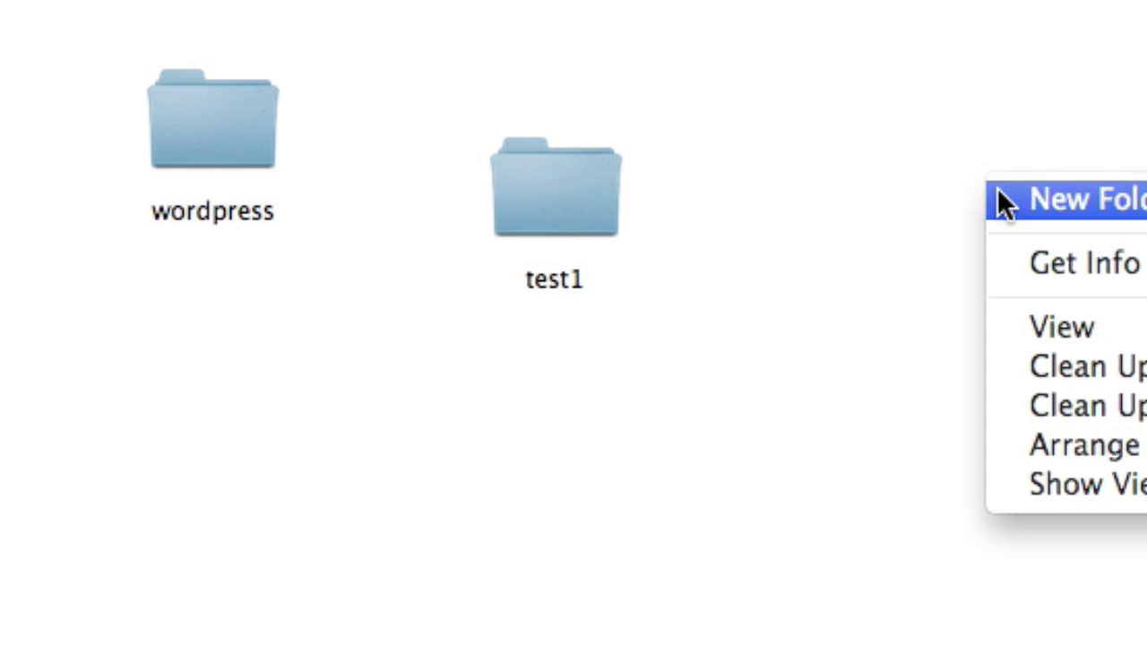
click(999, 197)
key(BackSpace)
text(test2)
key(Return)
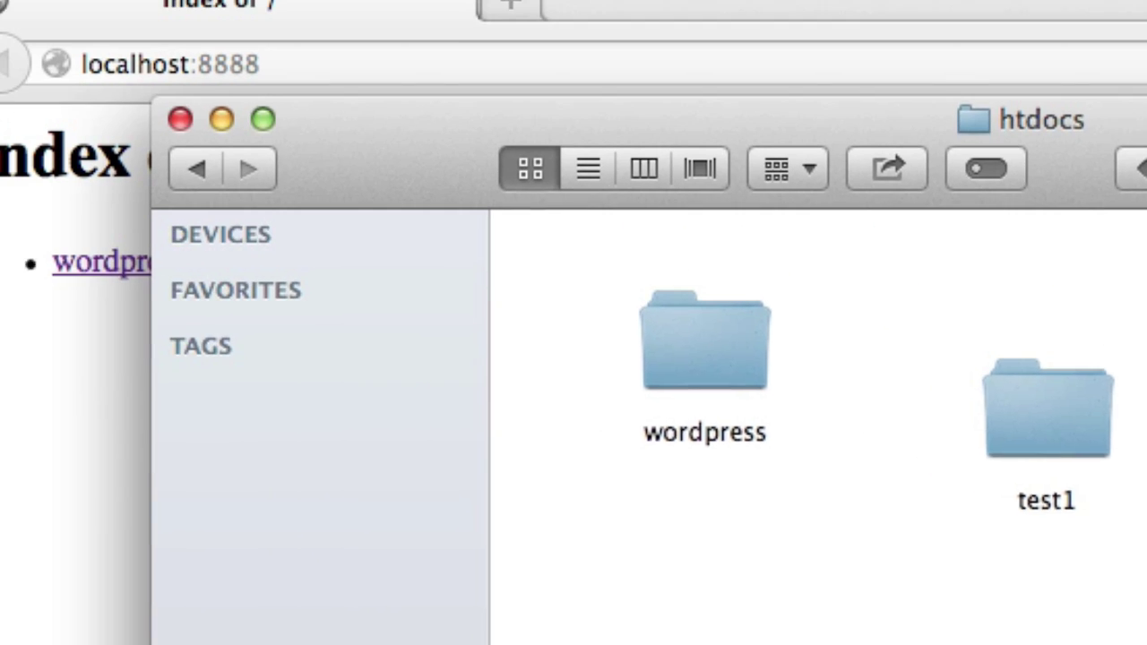
key(super+Tab)
key(super+r)
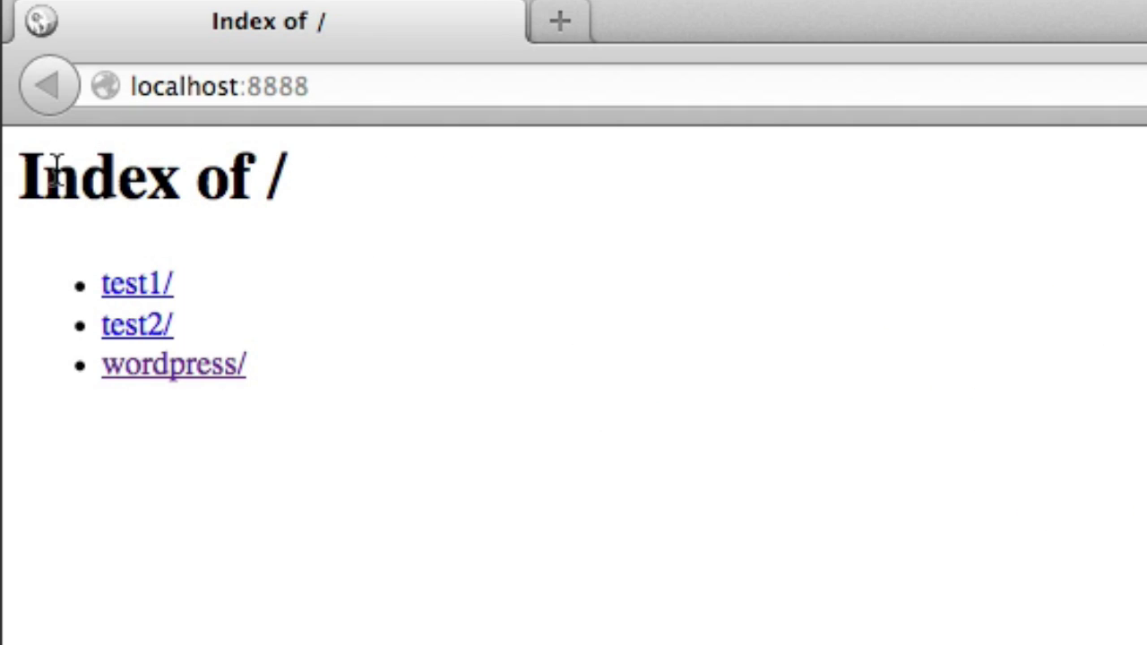
drag(51, 174, 284, 205)
click(284, 208)
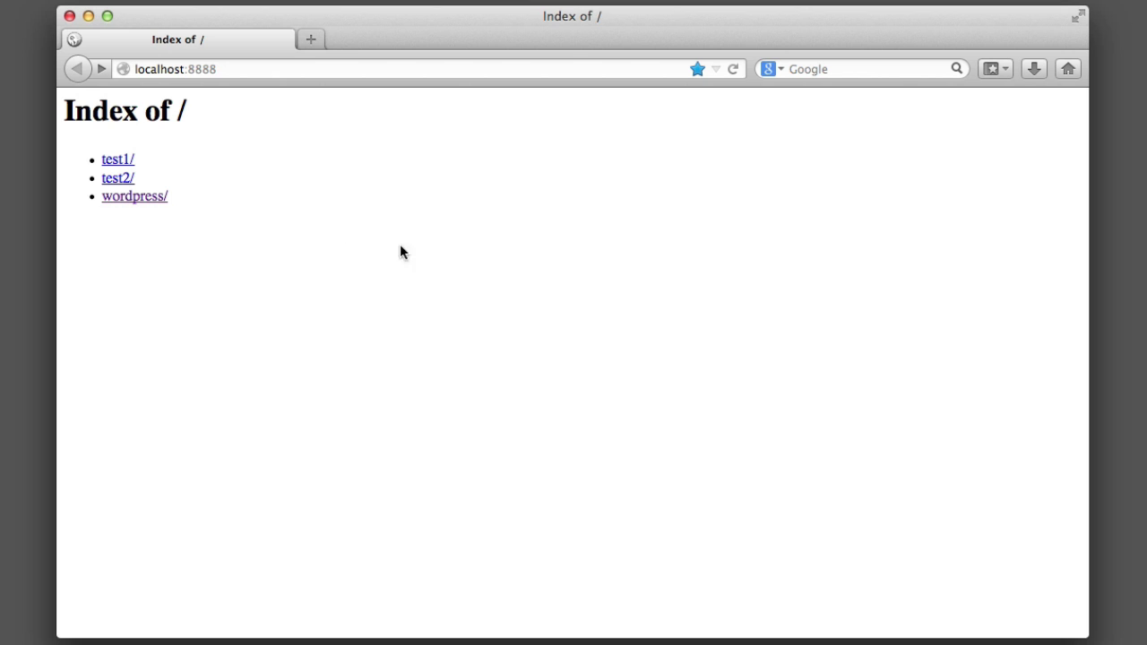
Open wordpress/ from the listing, start creating wp-config.php, and continue with Let's go!
click(154, 198)
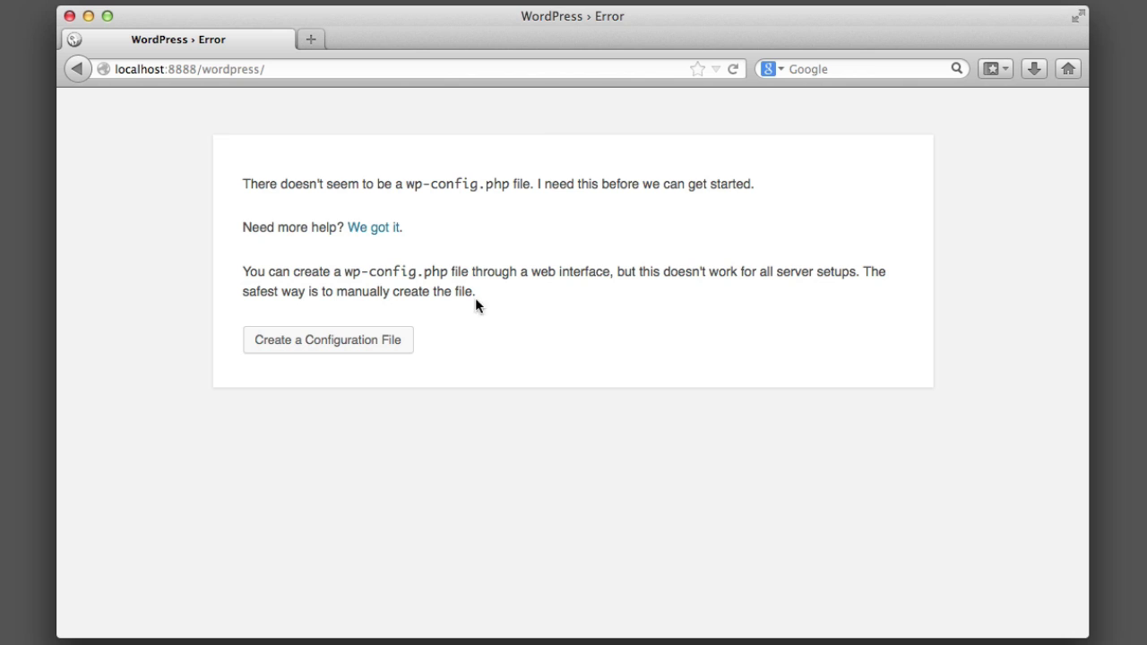
click(330, 345)
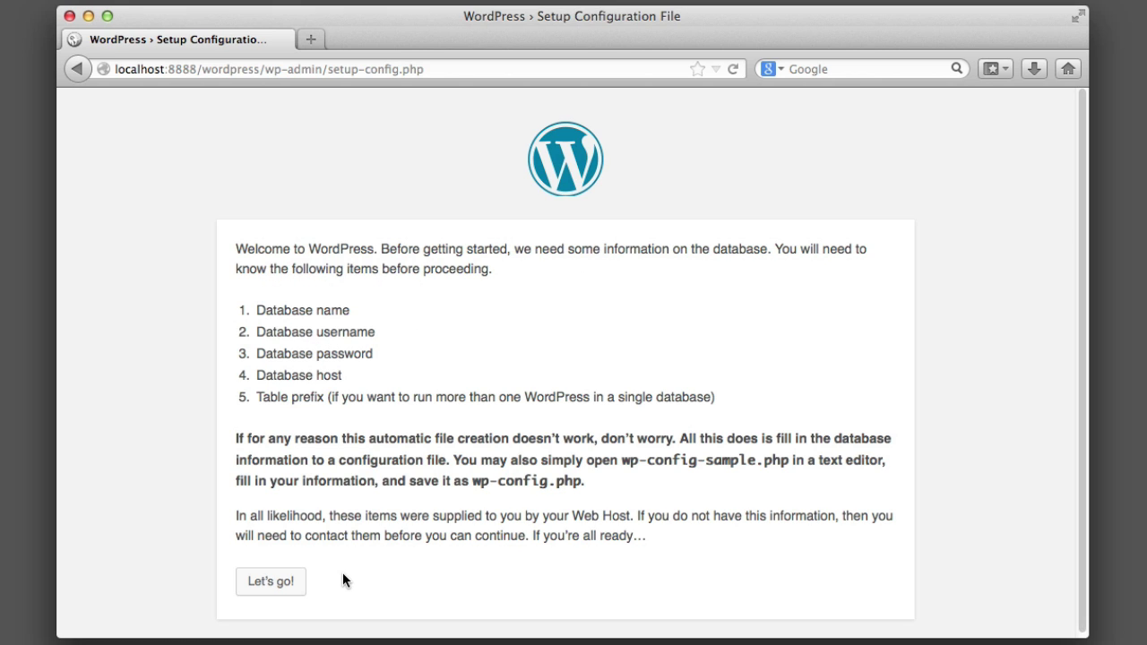
click(265, 583)
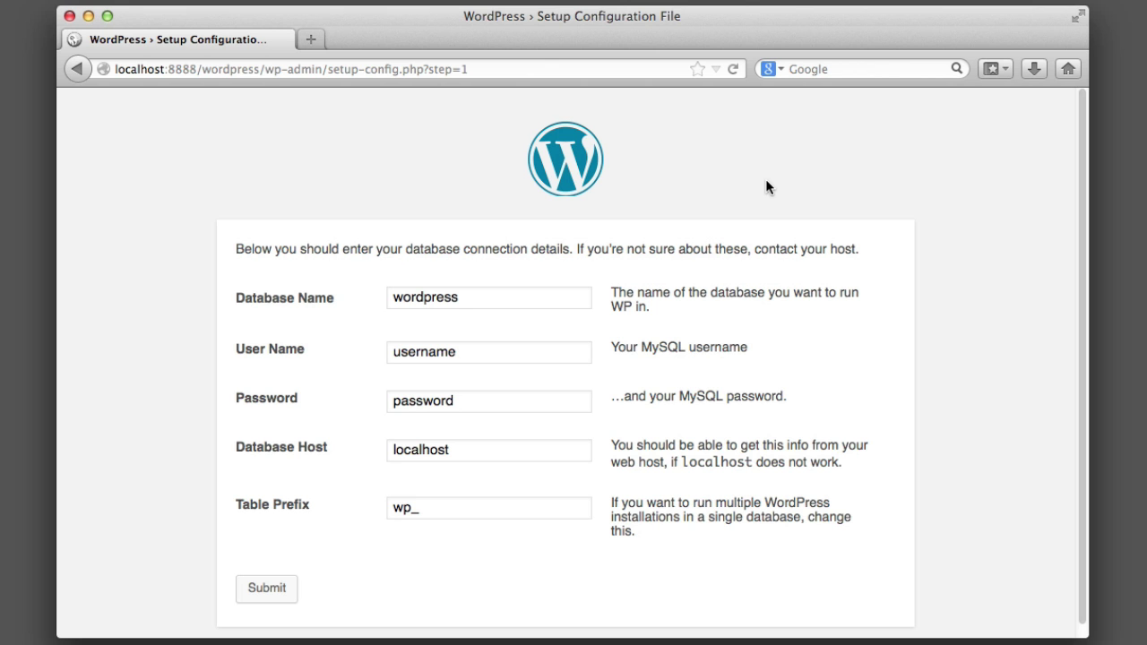
Enter learningWordPress as the database name and fill in the MySQL user name.
click(565, 297)
double_click(565, 297)
key(BackSpace)
text(learn)
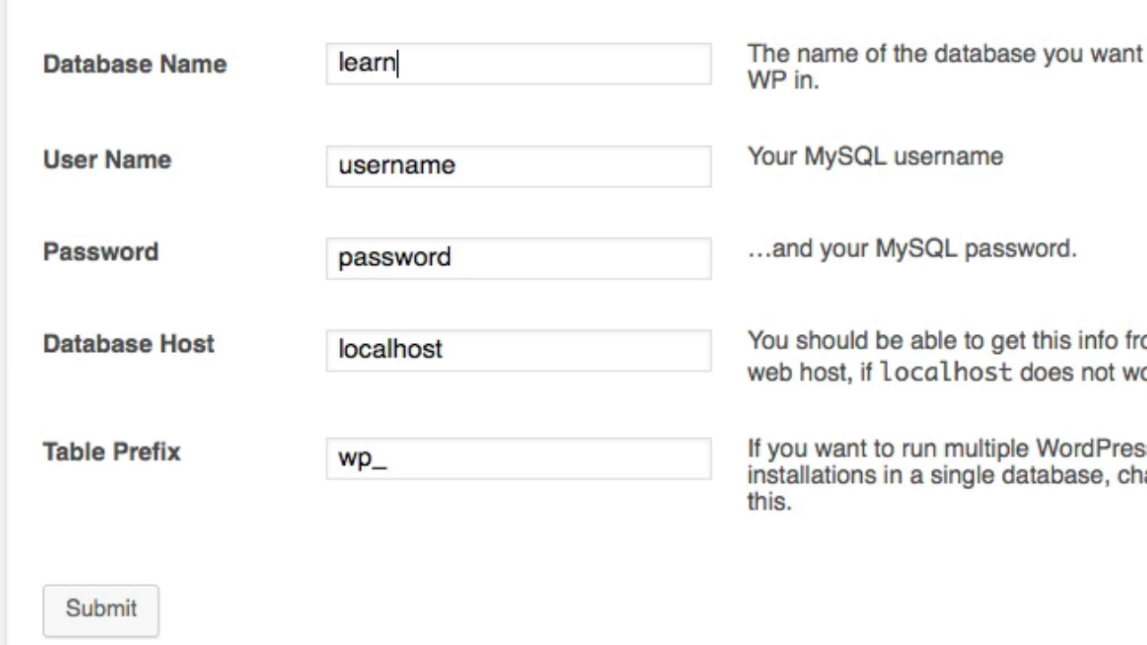
text(ingWordPress)
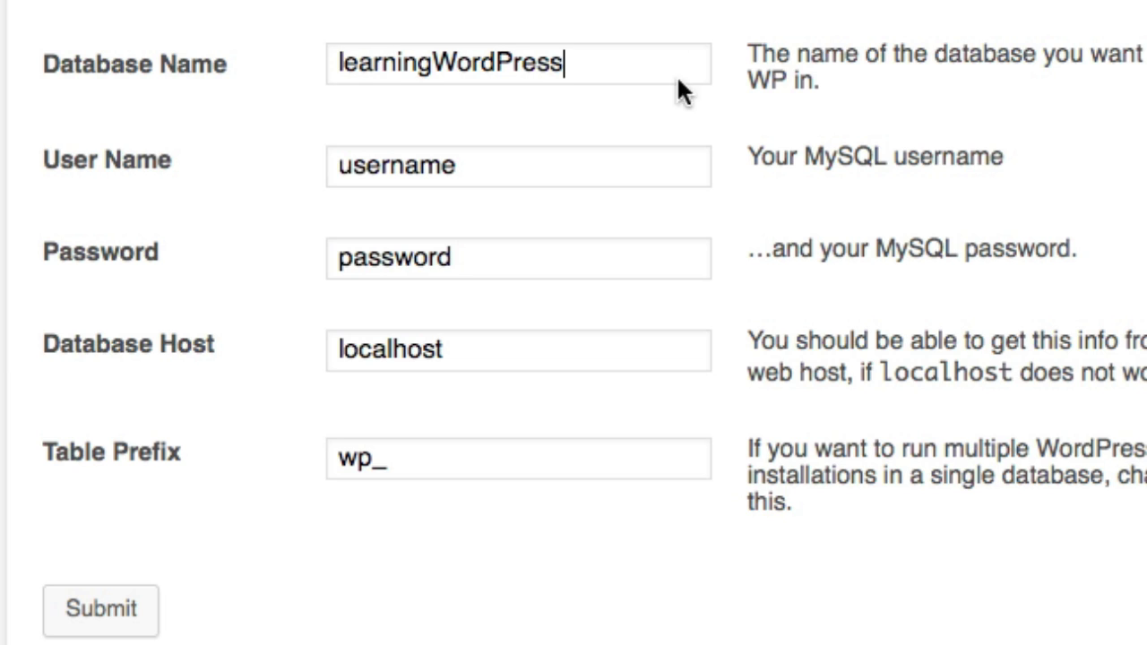
click(551, 168)
double_click(551, 168)
key(BackSpace)
text(root)
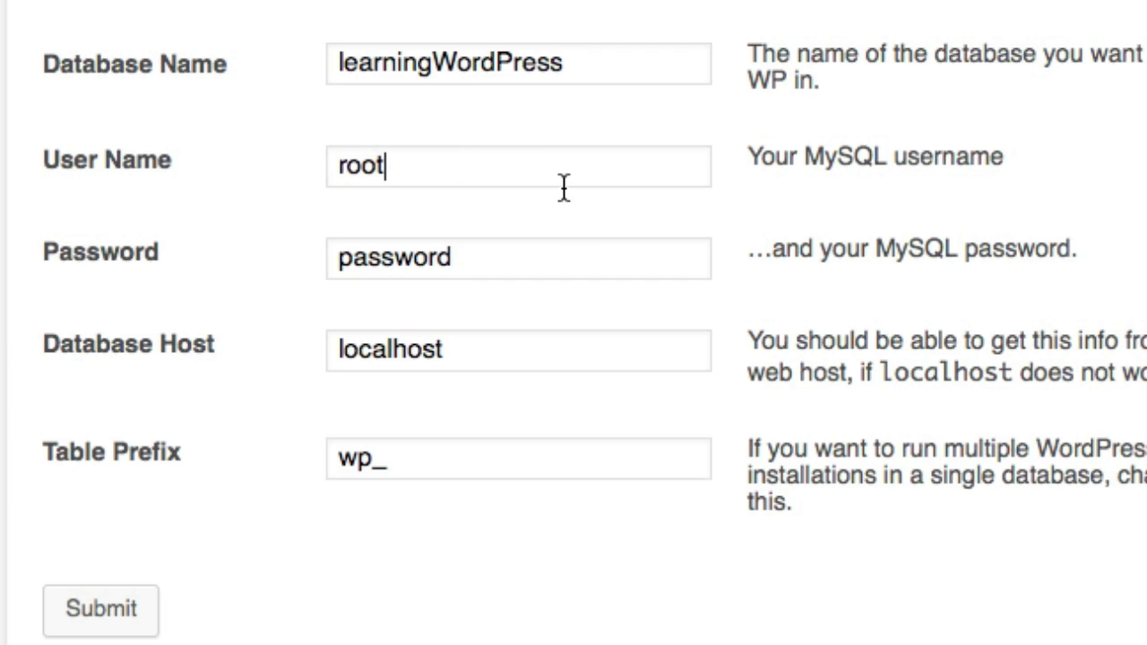
Enter the MySQL password, set the table prefix to wp_testsite, and submit.
click(505, 266)
double_click(504, 266)
key(BackSpace)
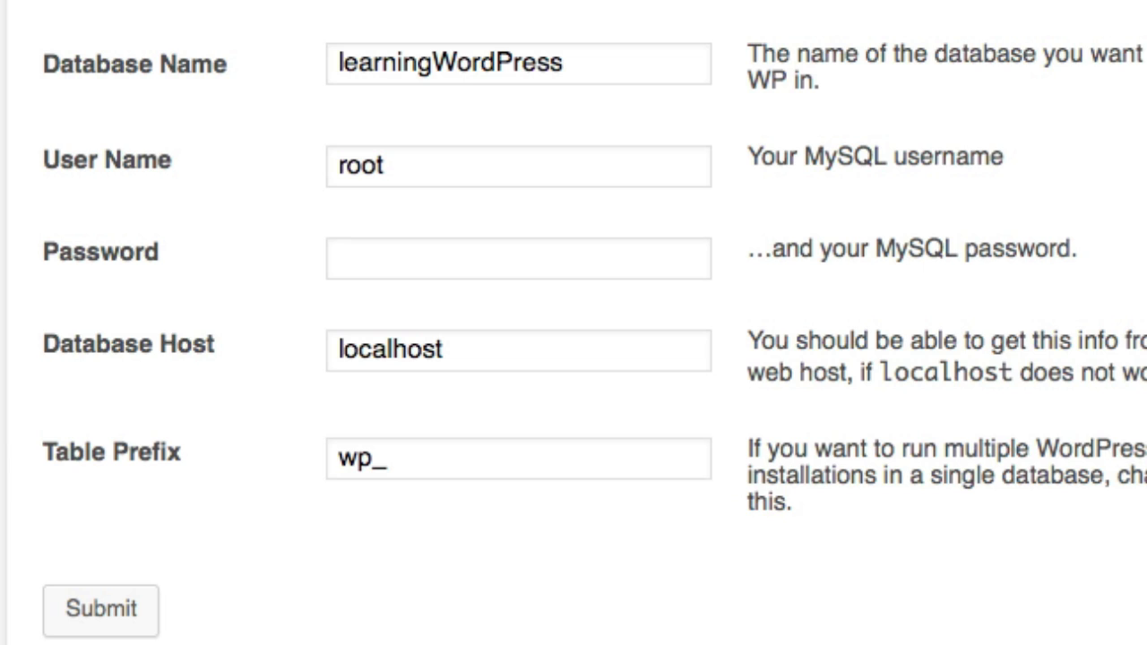
text(root)
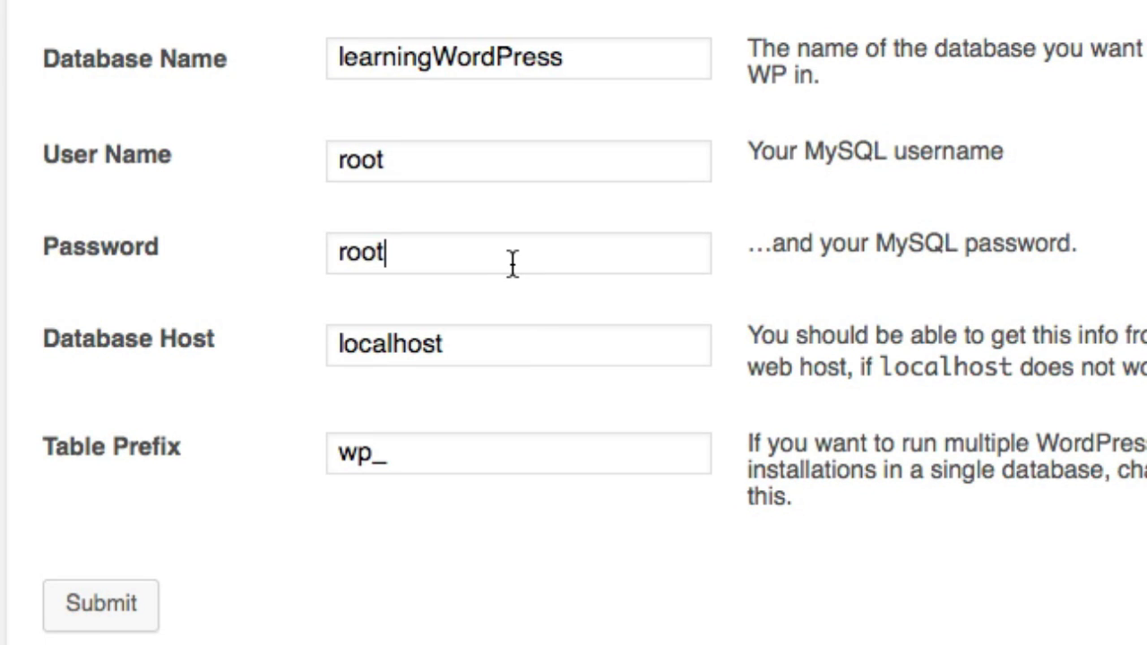
drag(512, 262, 174, 262)
key(BackSpace)
text(root)
key(Tab)
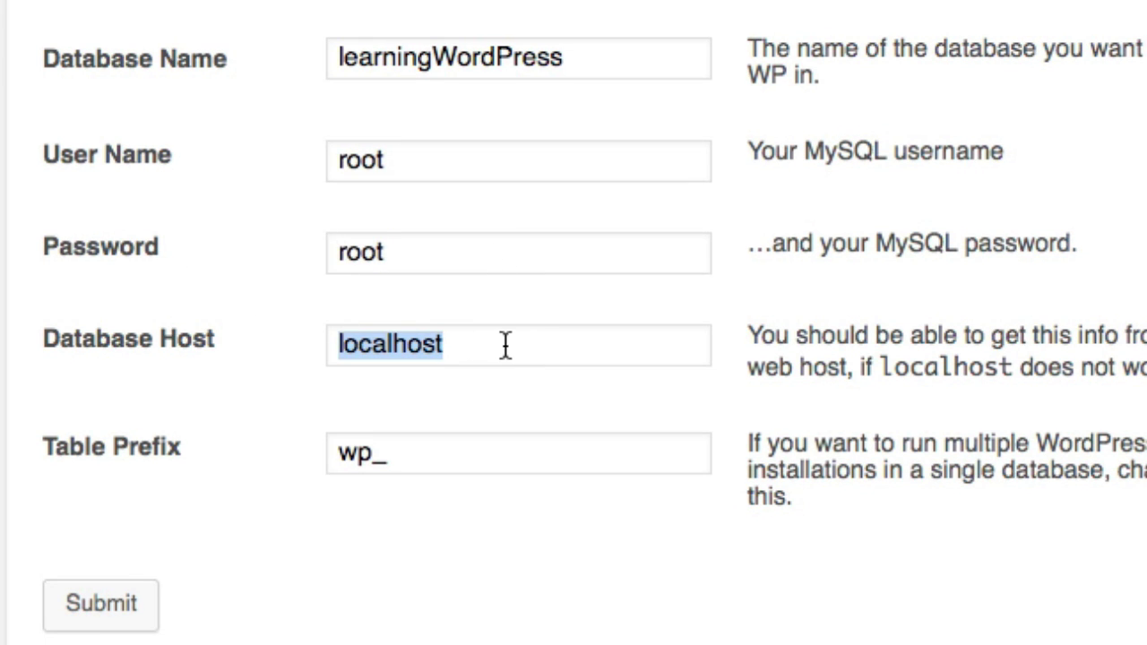
click(417, 457)
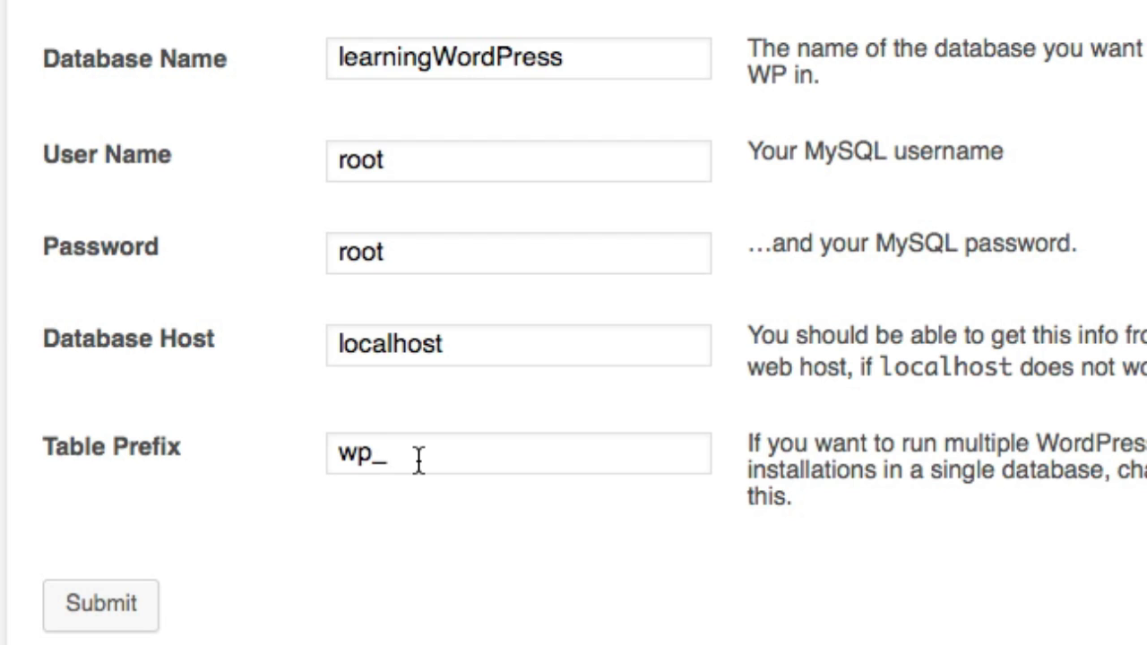
text(testsite)
scroll(456, 428, down, 1)
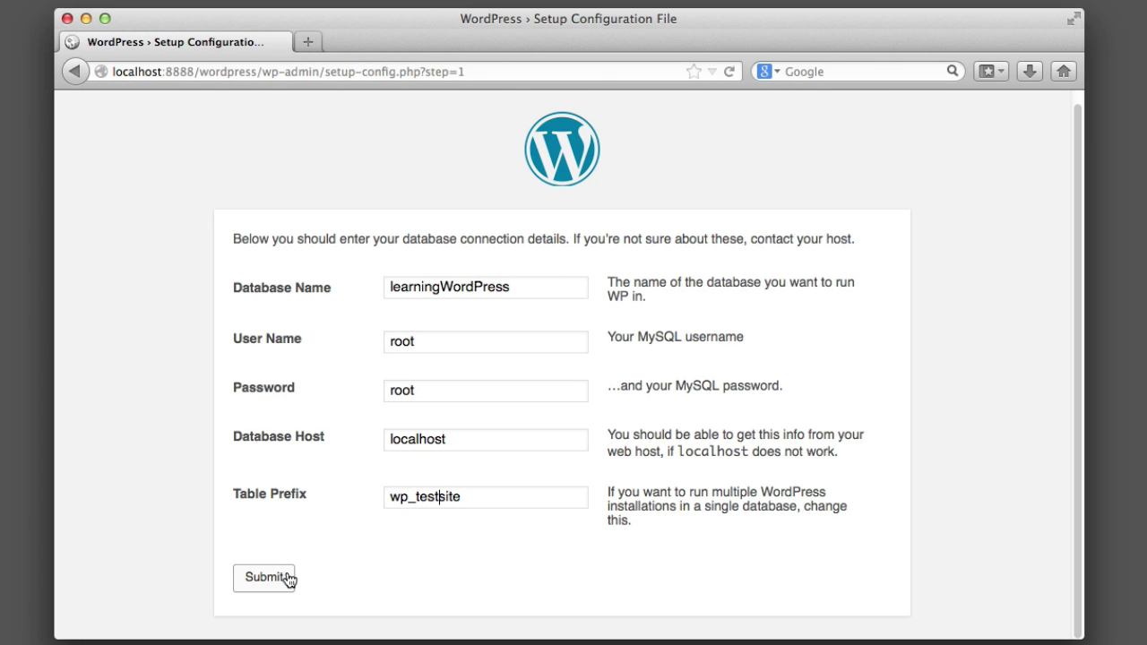
click(287, 578)
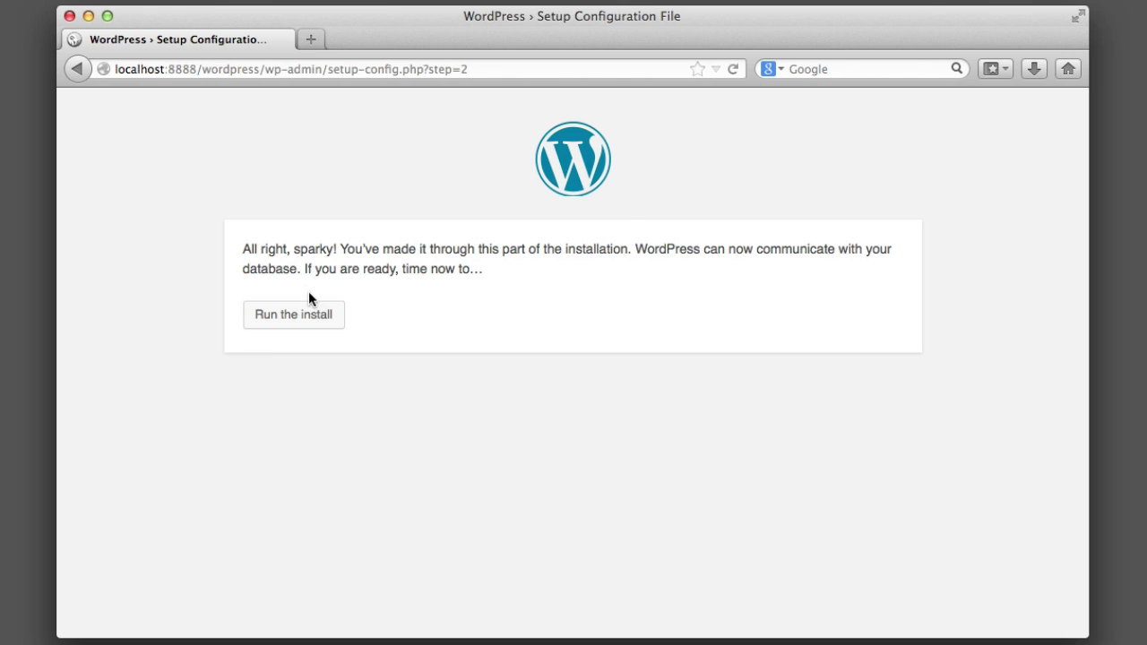
Run the install and submit the site information form to install WordPress.
click(306, 316)
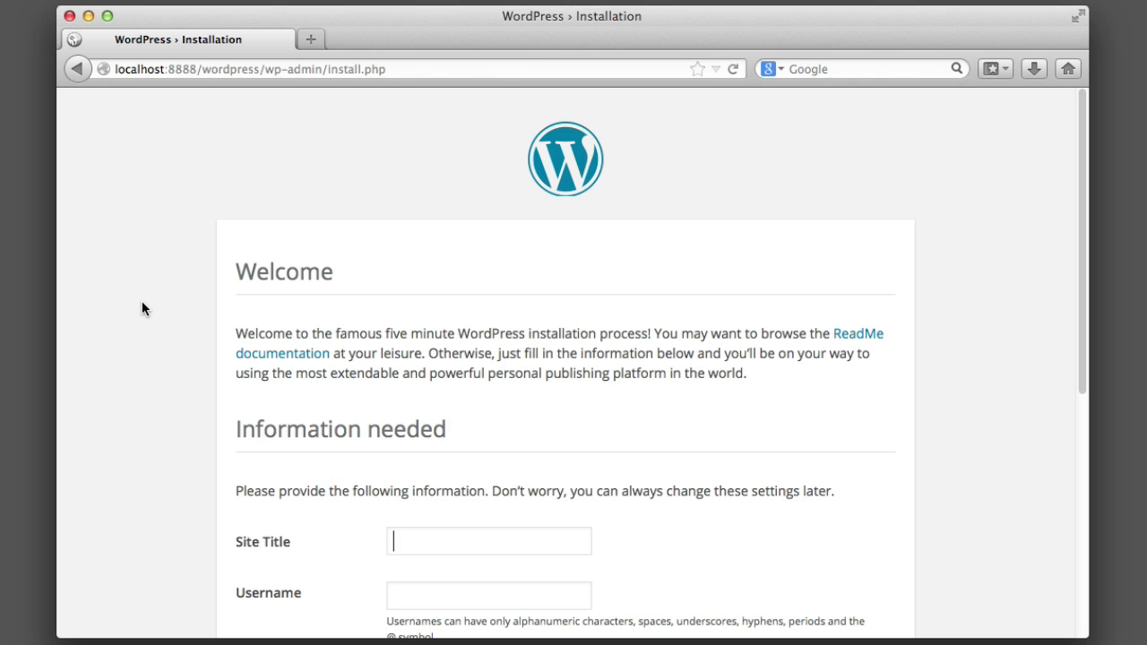
scroll(141, 308, down, 3)
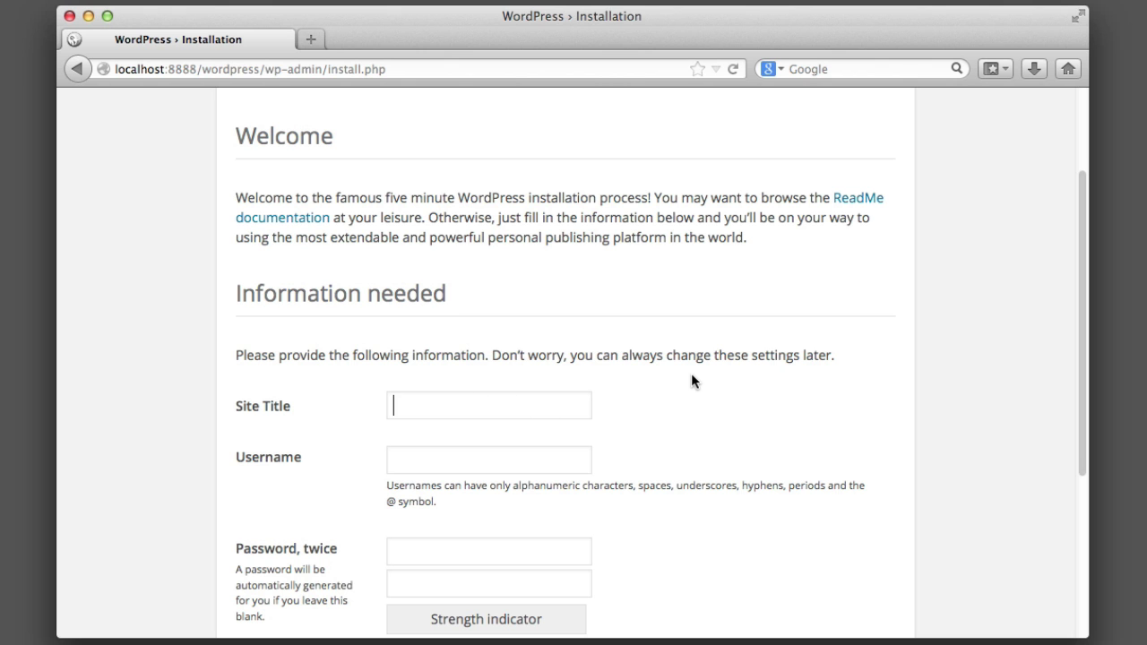
scroll(699, 376, down, 6)
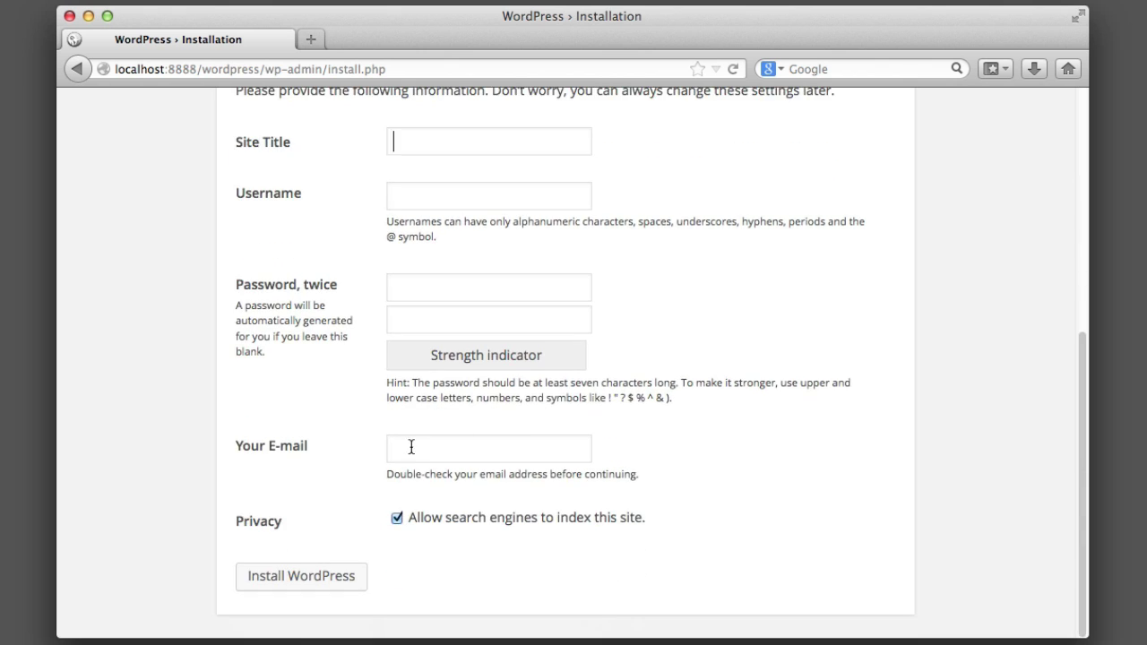
click(413, 450)
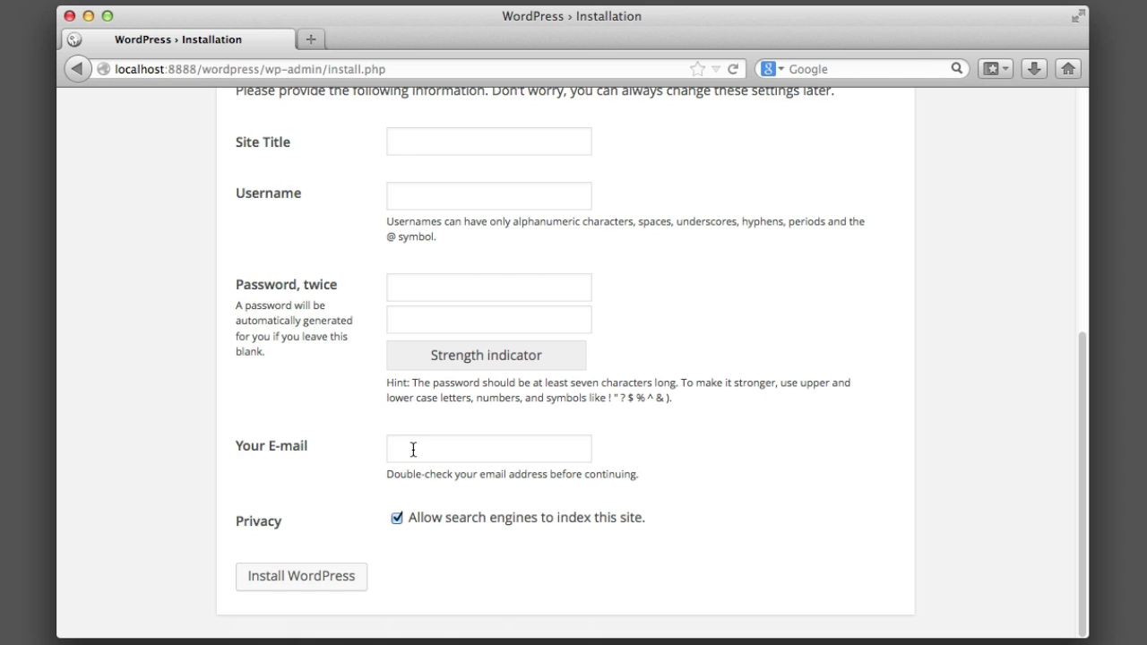
click(291, 583)
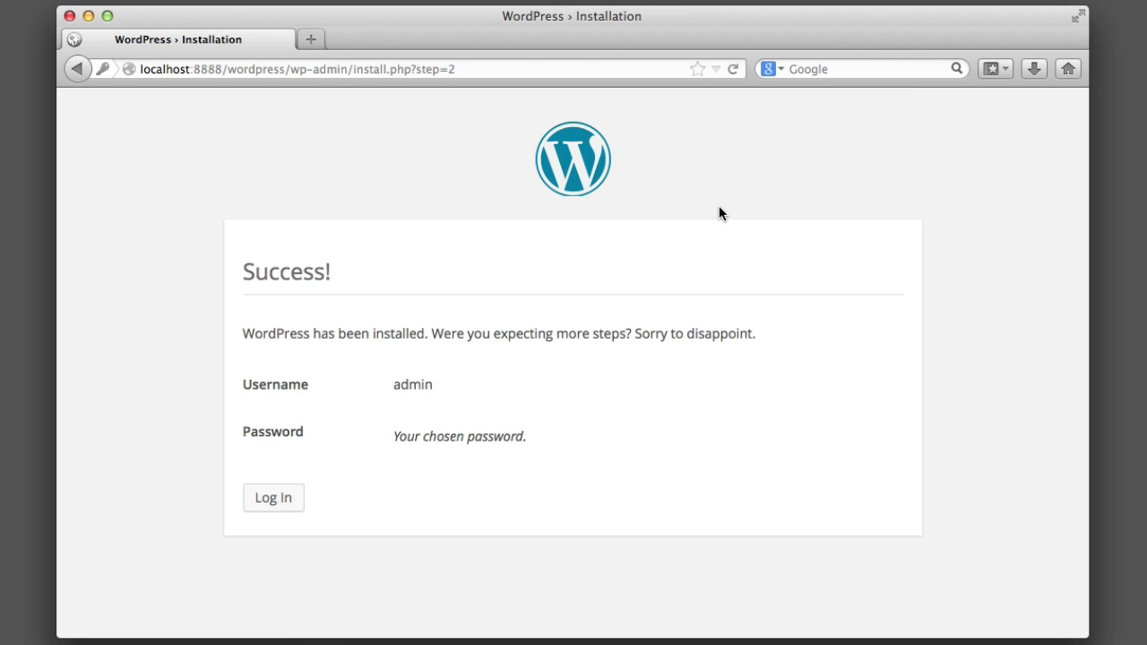
Review the Success! page, highlighting the new account's username.
drag(271, 272, 311, 272)
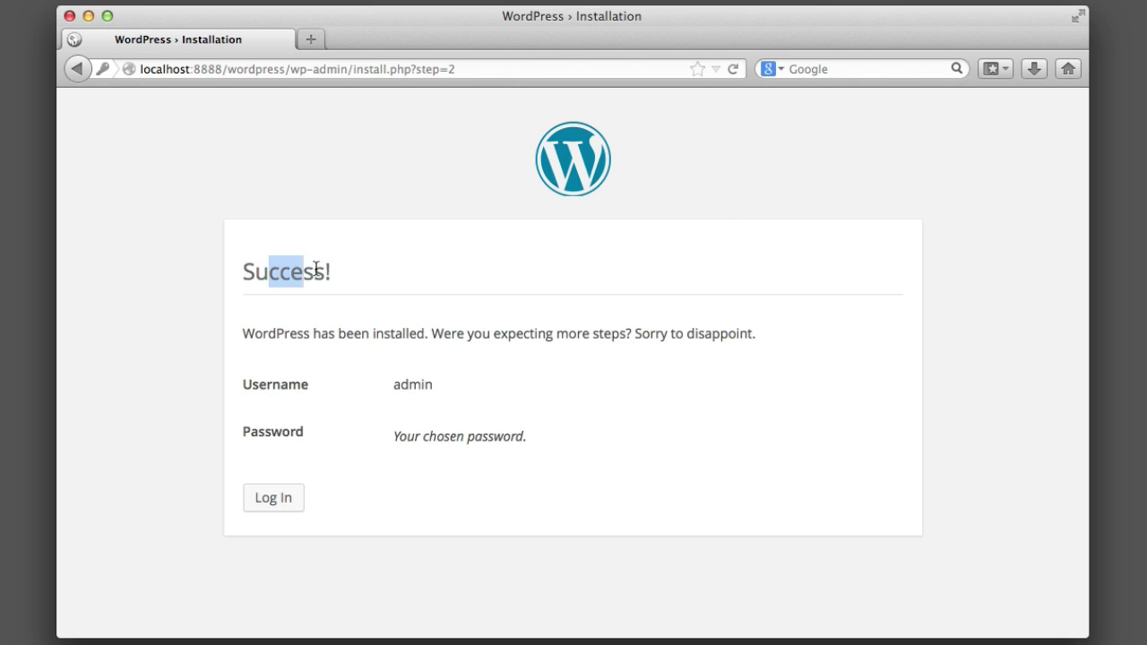
click(328, 272)
drag(392, 387, 429, 382)
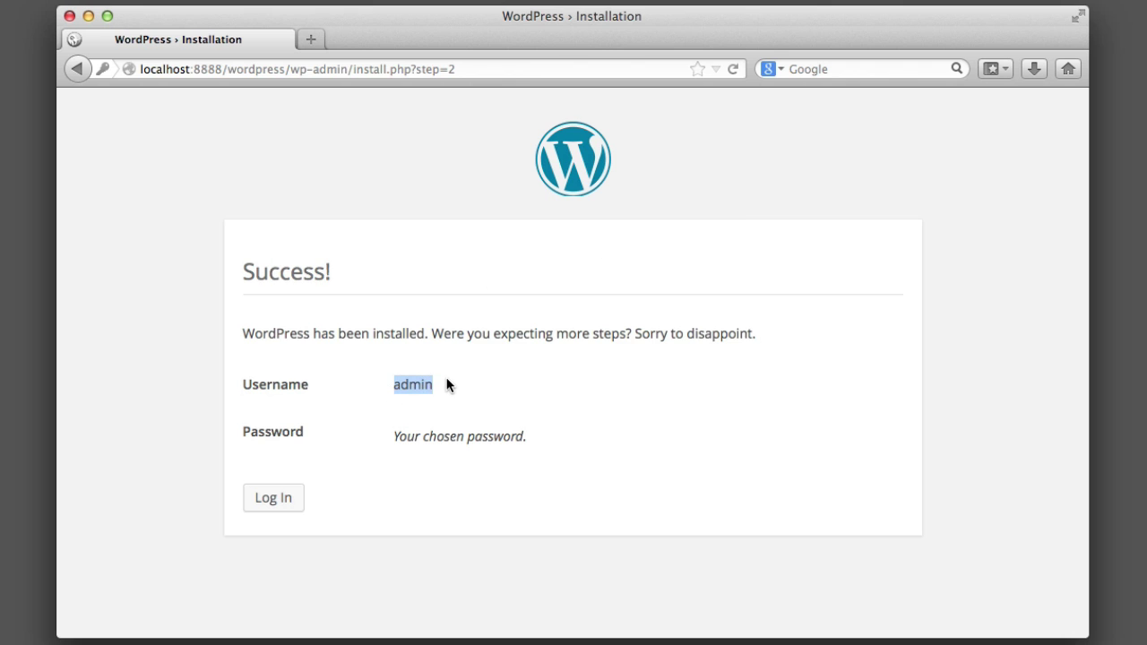
click(448, 375)
drag(390, 386, 426, 385)
click(463, 388)
Go to the Learning WordPress login page and select the password field.
click(293, 491)
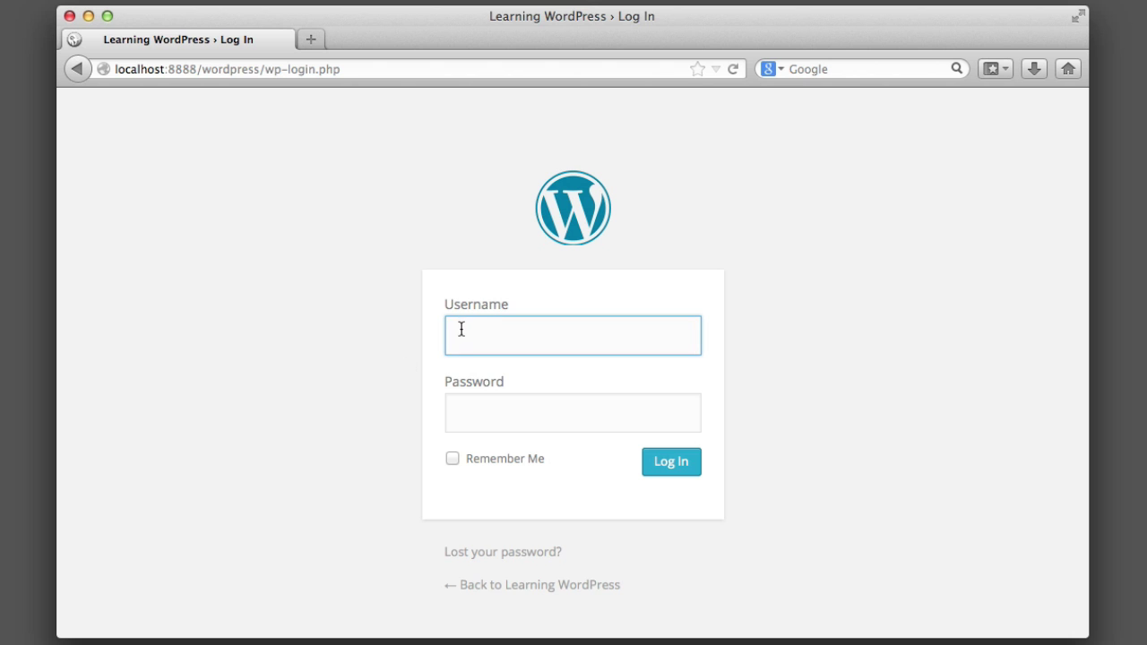
click(492, 400)
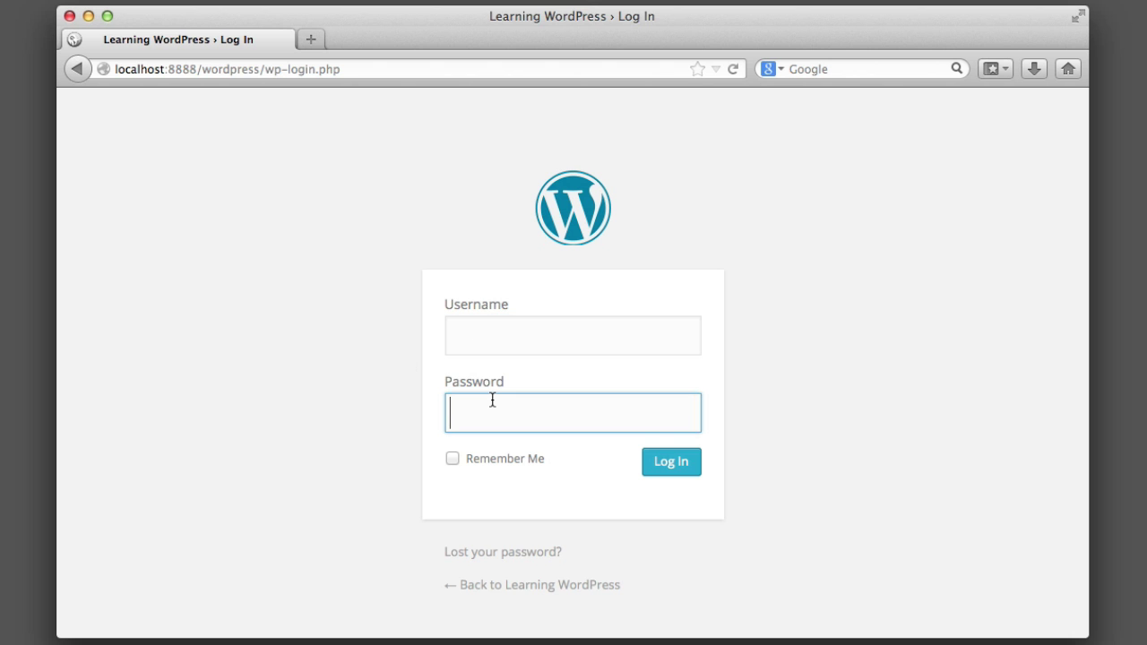